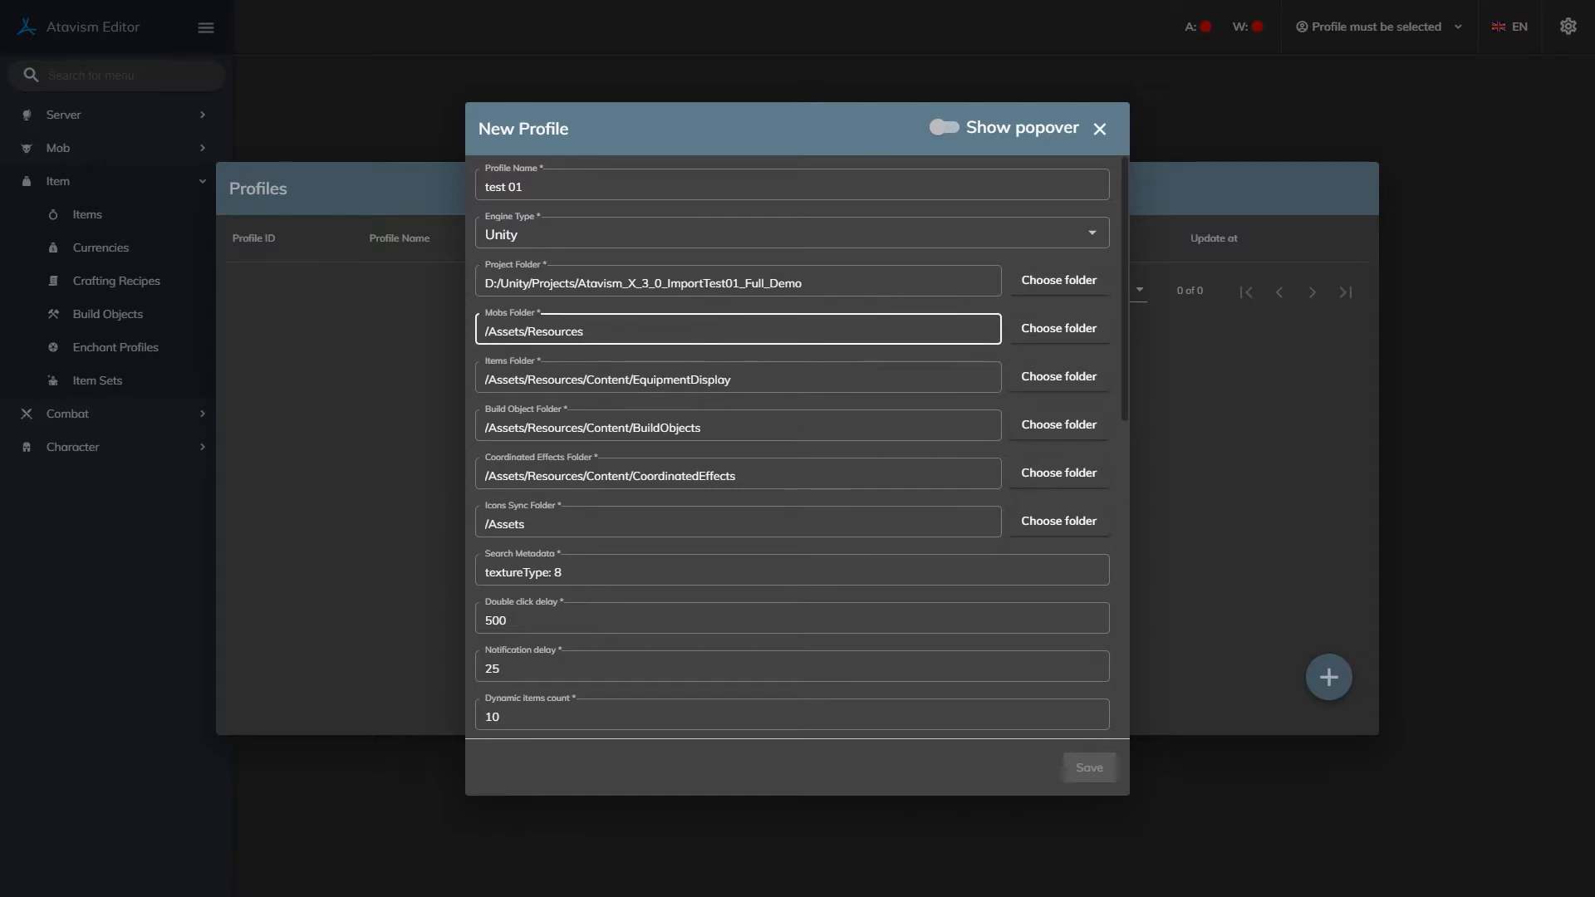
Scroll down to the database sections and put the cursor in the Admin Database Host field.
{"action": "scroll", "coordinate": [831, 390], "scroll_direction": "down", "scroll_amount": 5}
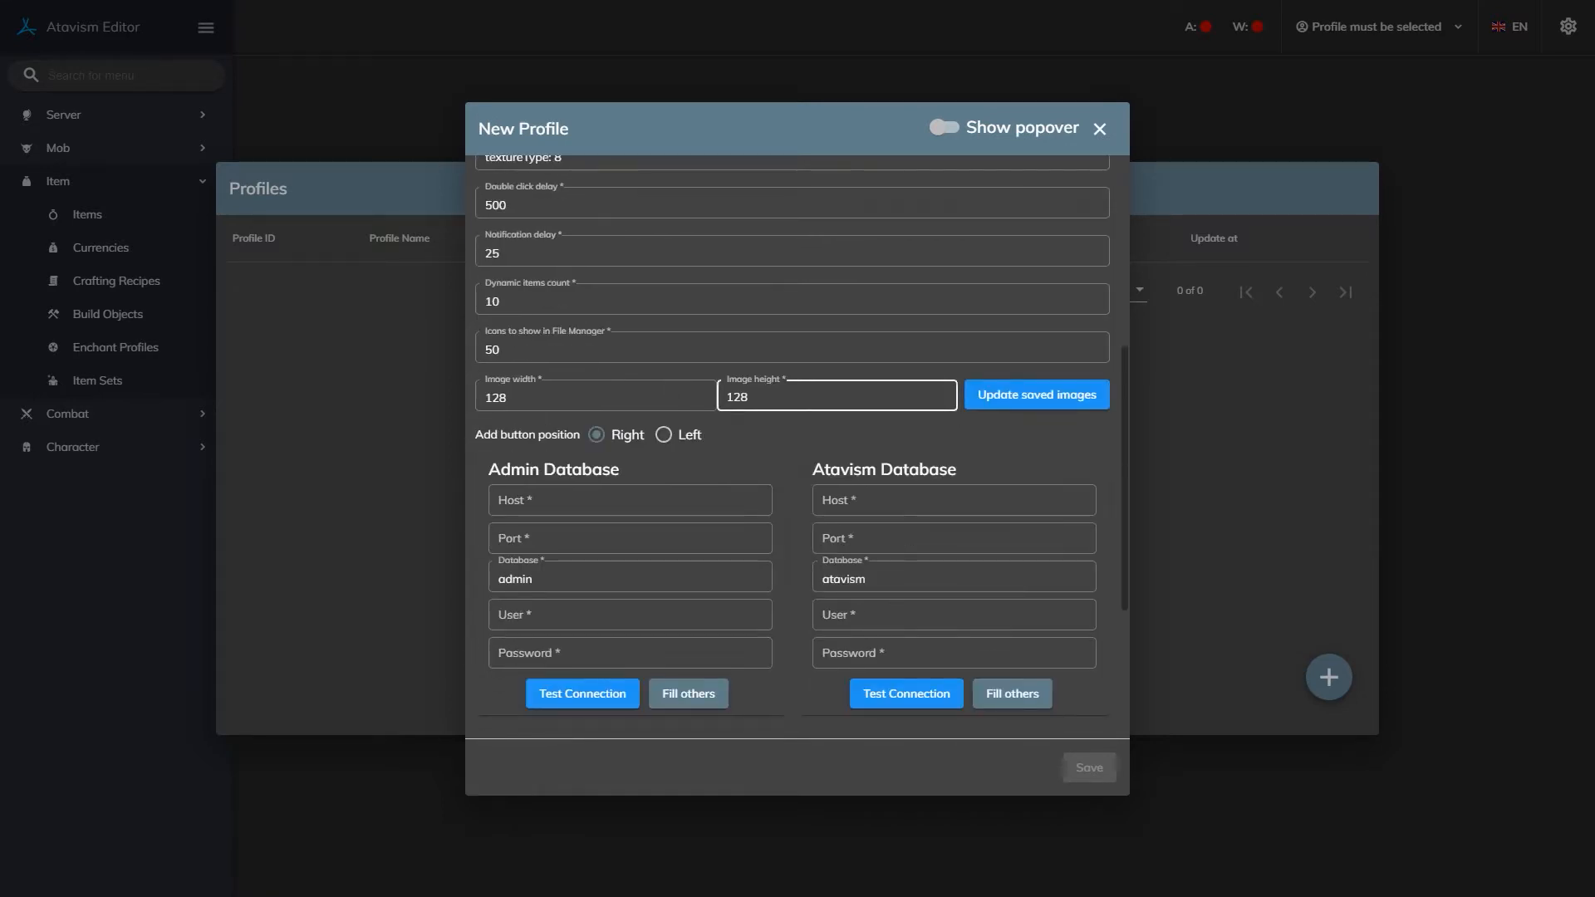
{"action": "scroll", "coordinate": [797, 449], "scroll_direction": "down", "scroll_amount": 3}
{"action": "scroll", "coordinate": [798, 449], "scroll_direction": "up", "scroll_amount": 3}
{"action": "scroll", "coordinate": [632, 393], "scroll_direction": "down", "scroll_amount": 3}
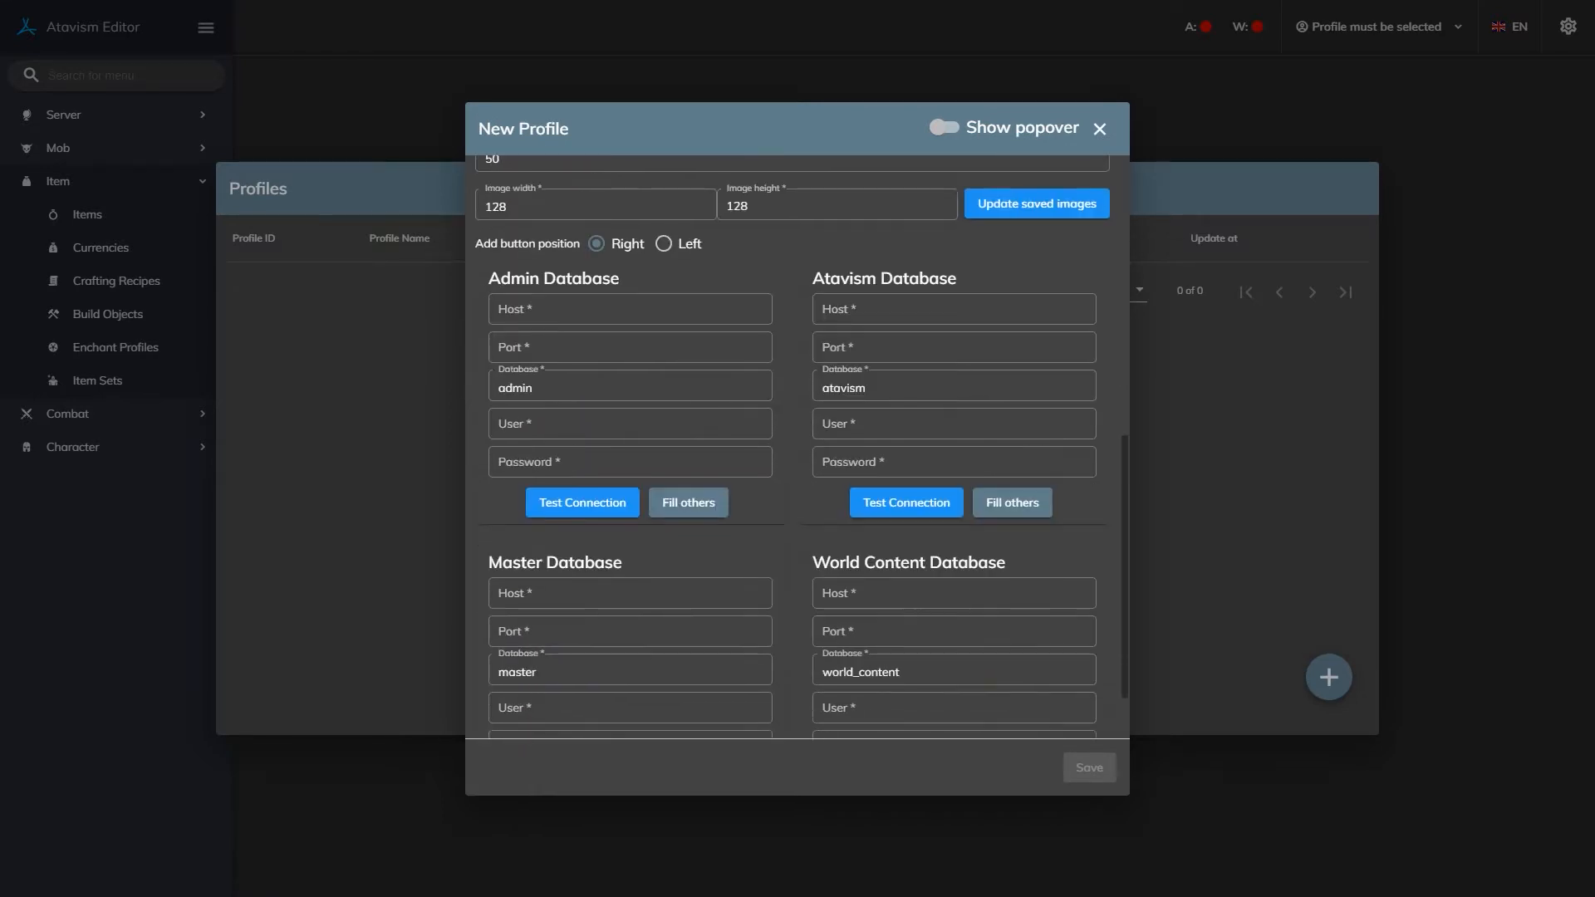
{"action": "scroll", "coordinate": [632, 393], "scroll_direction": "up", "scroll_amount": 1}
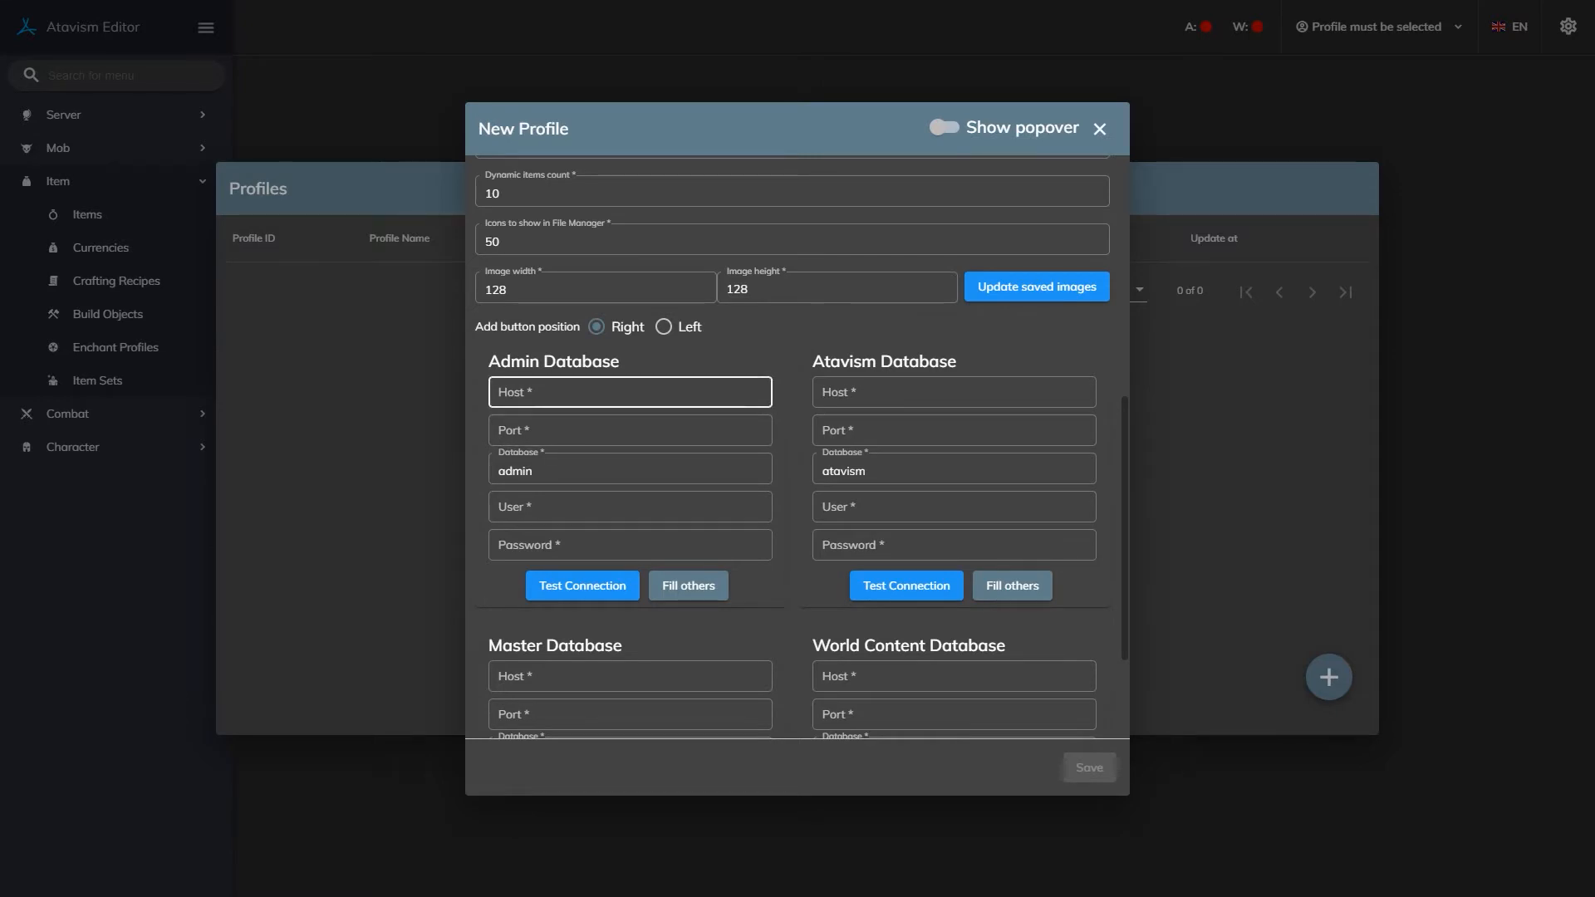
{"action": "left_click", "coordinate": [630, 392]}
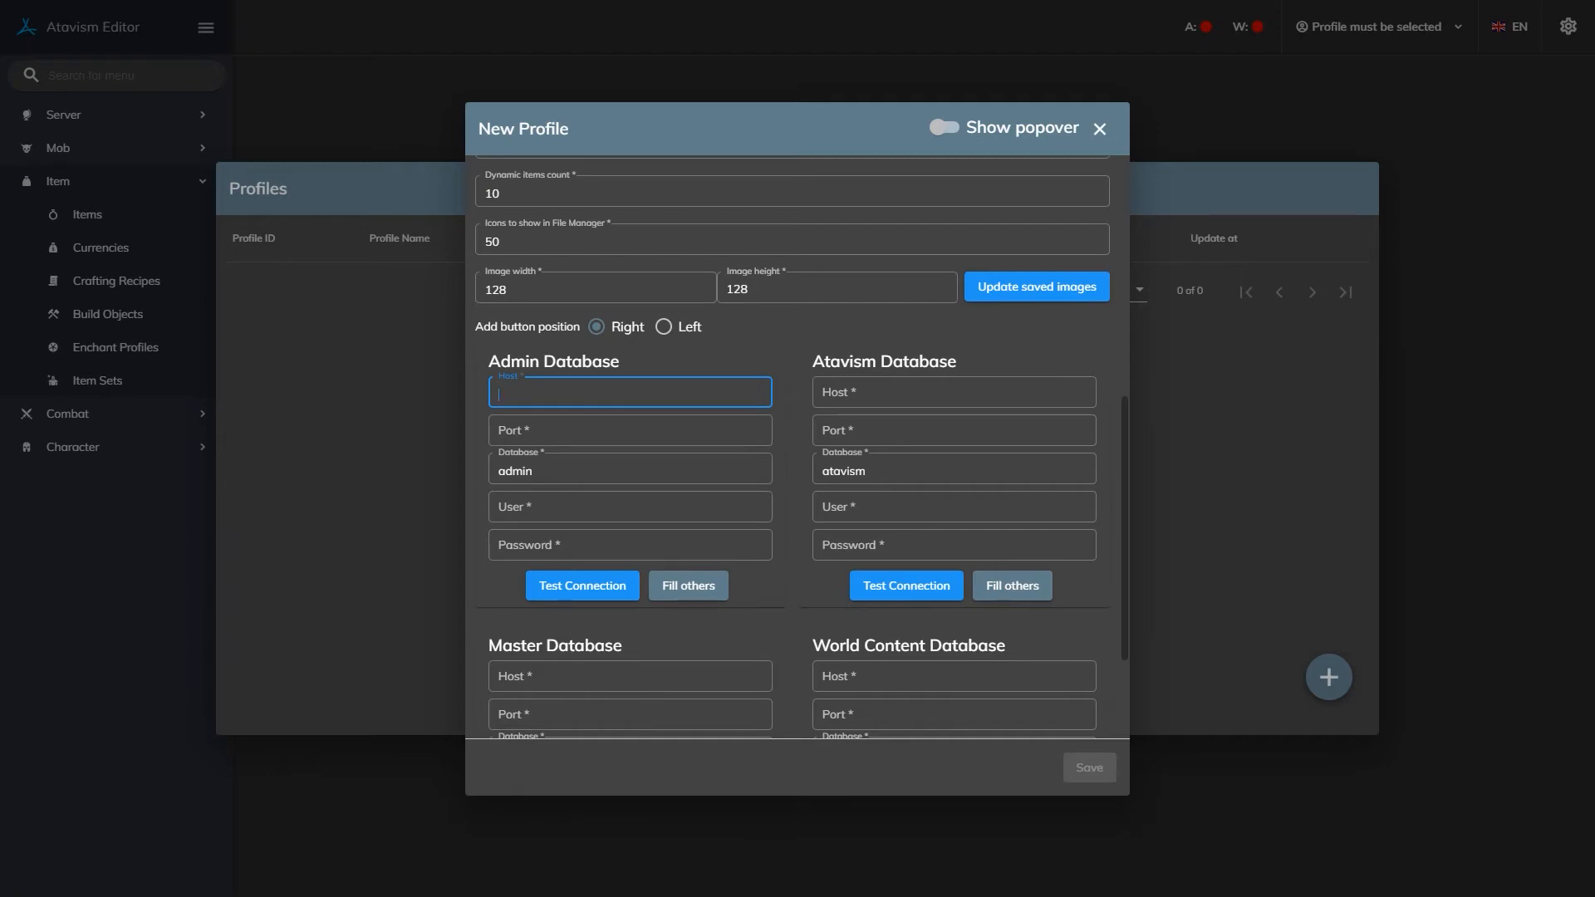
Set the Admin Database host to 192.168.0.102, replacing 127.0.0.1, and its port to 3306.
{"action": "type", "text": "127.0.0.1"}
{"action": "key", "text": "ctrl+a"}
{"action": "key", "text": "BackSpace"}
{"action": "type", "text": "192.168.0.102"}
{"action": "left_click", "coordinate": [628, 430]}
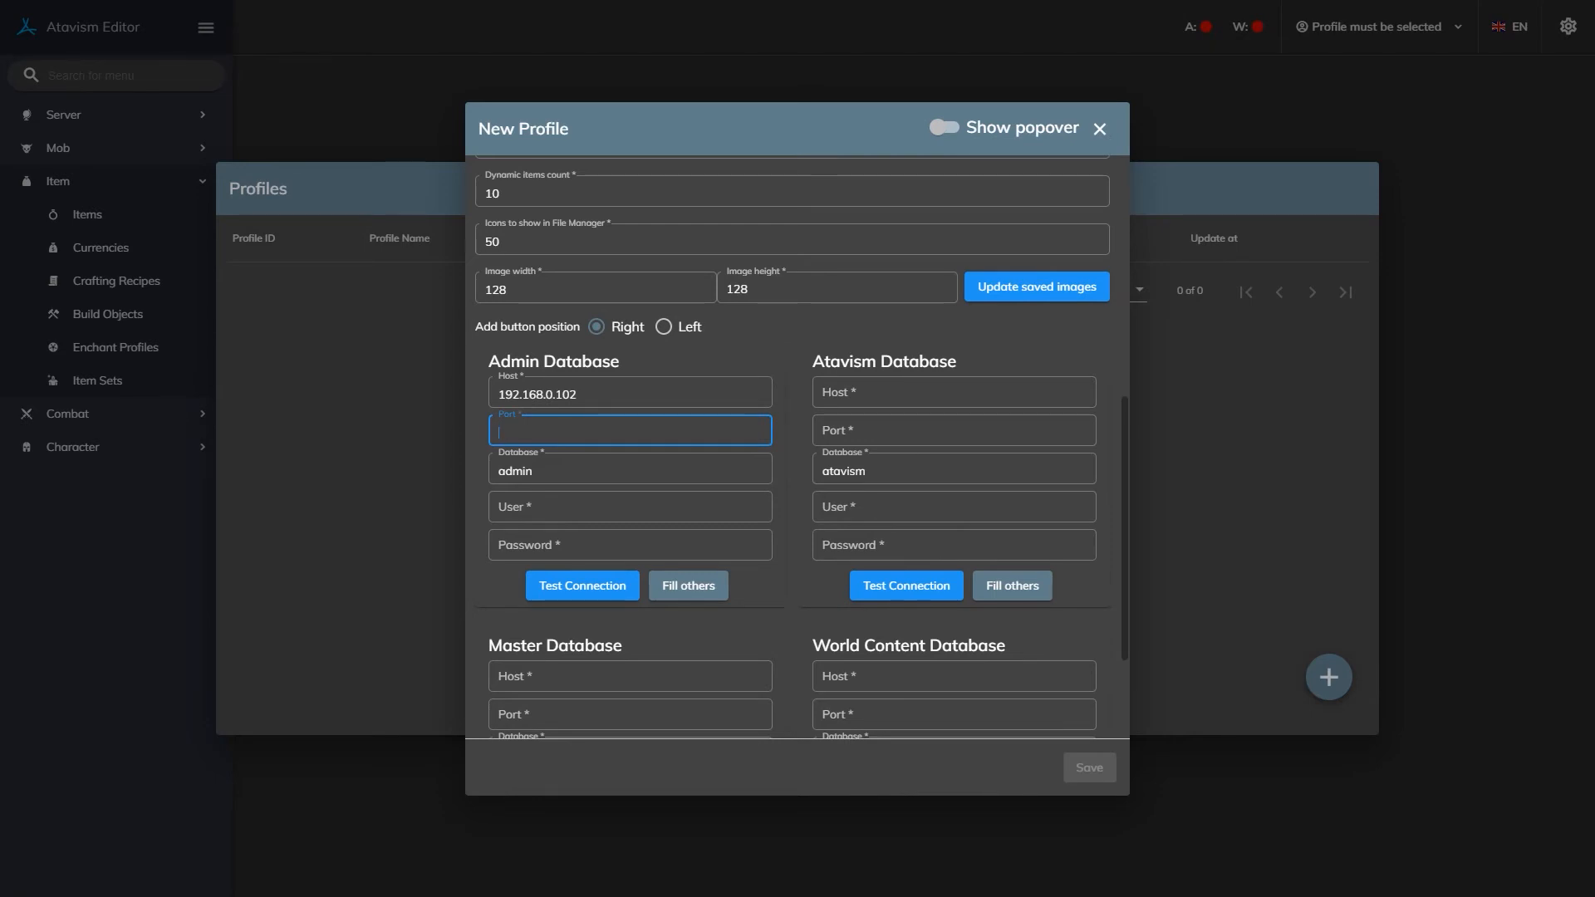
{"action": "type", "text": "3306"}
Enter the Admin database user name and password, then run a successful connection test.
{"action": "key", "text": "Tab"}
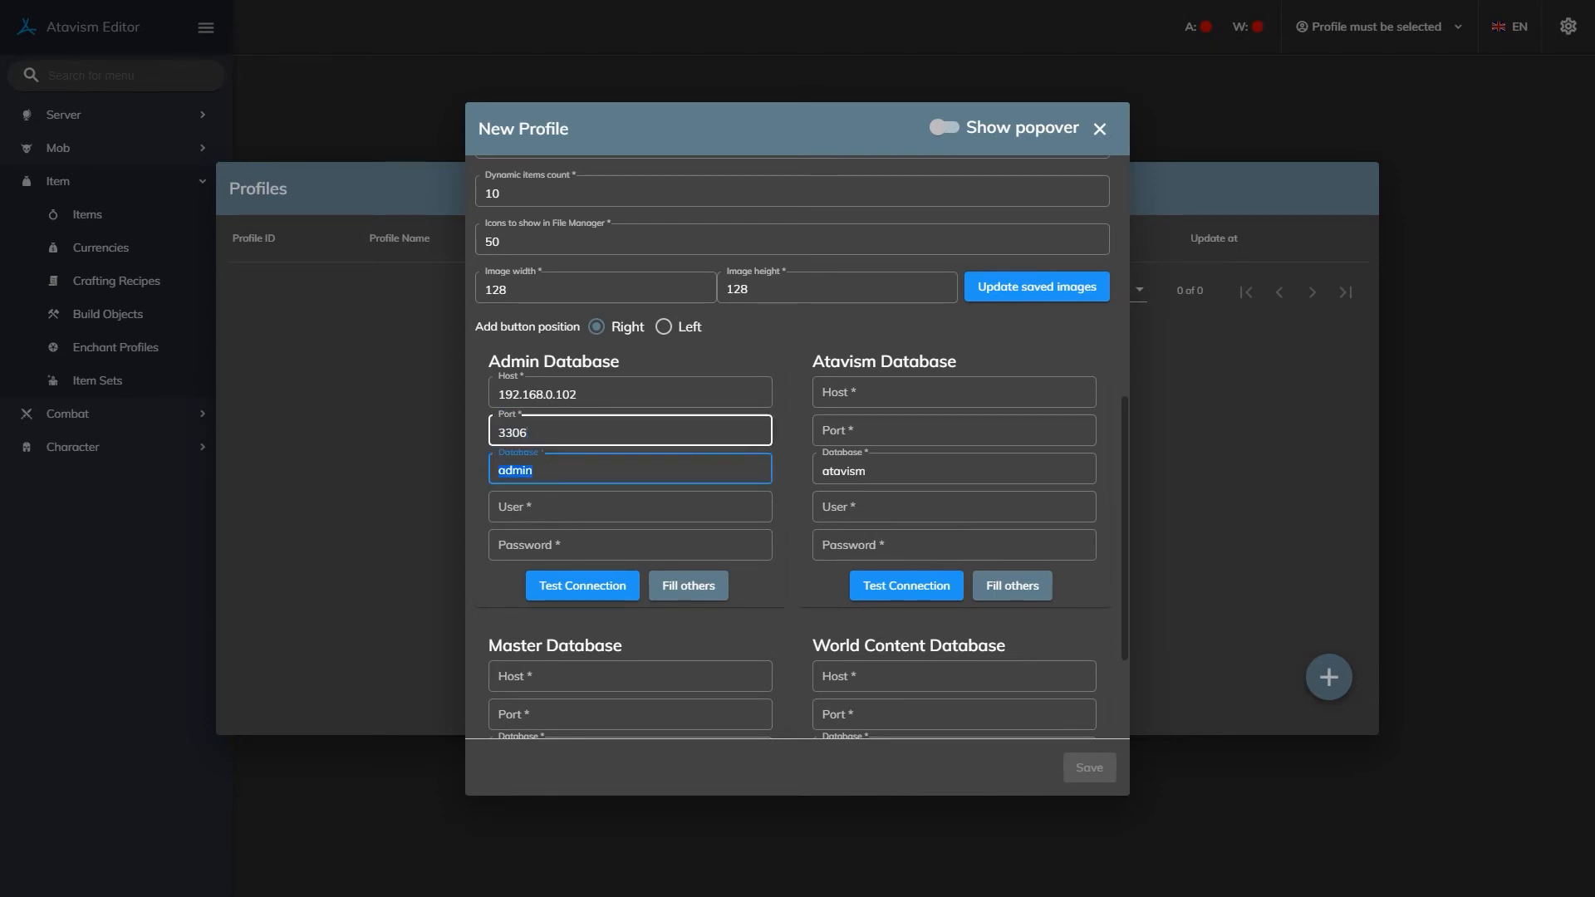
{"action": "key", "text": "Tab"}
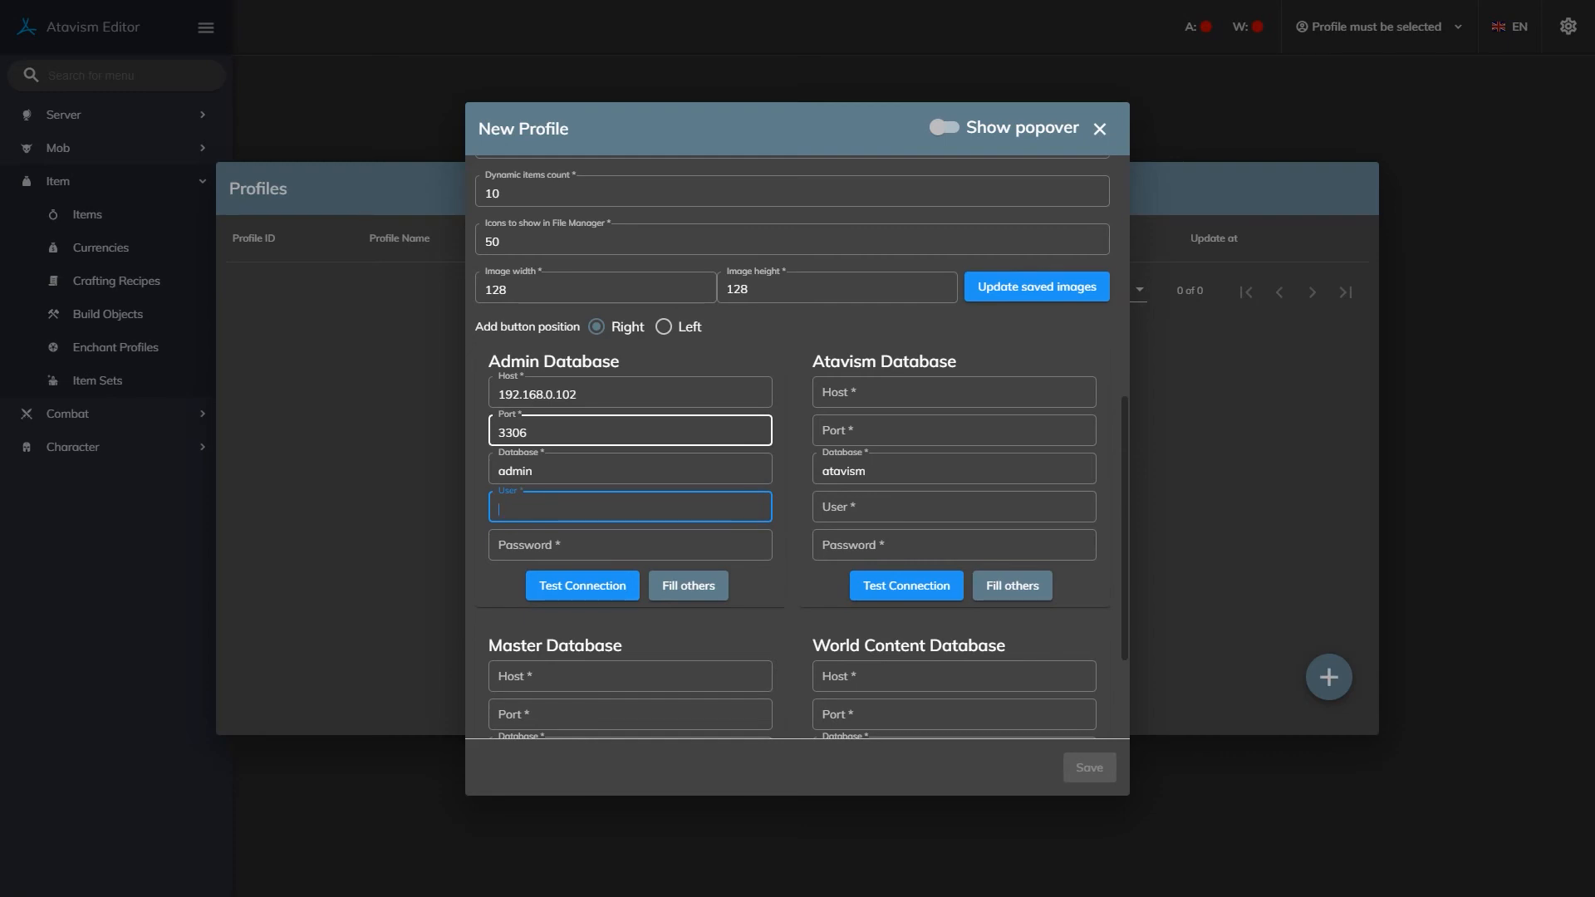
{"action": "type", "text": "atavism"}
{"action": "key", "text": "BackSpace"}
{"action": "key", "text": "BackSpace"}
{"action": "key", "text": "BackSpace"}
{"action": "type", "text": "ism"}
{"action": "key", "text": "Tab"}
{"action": "type", "text": "atavism"}
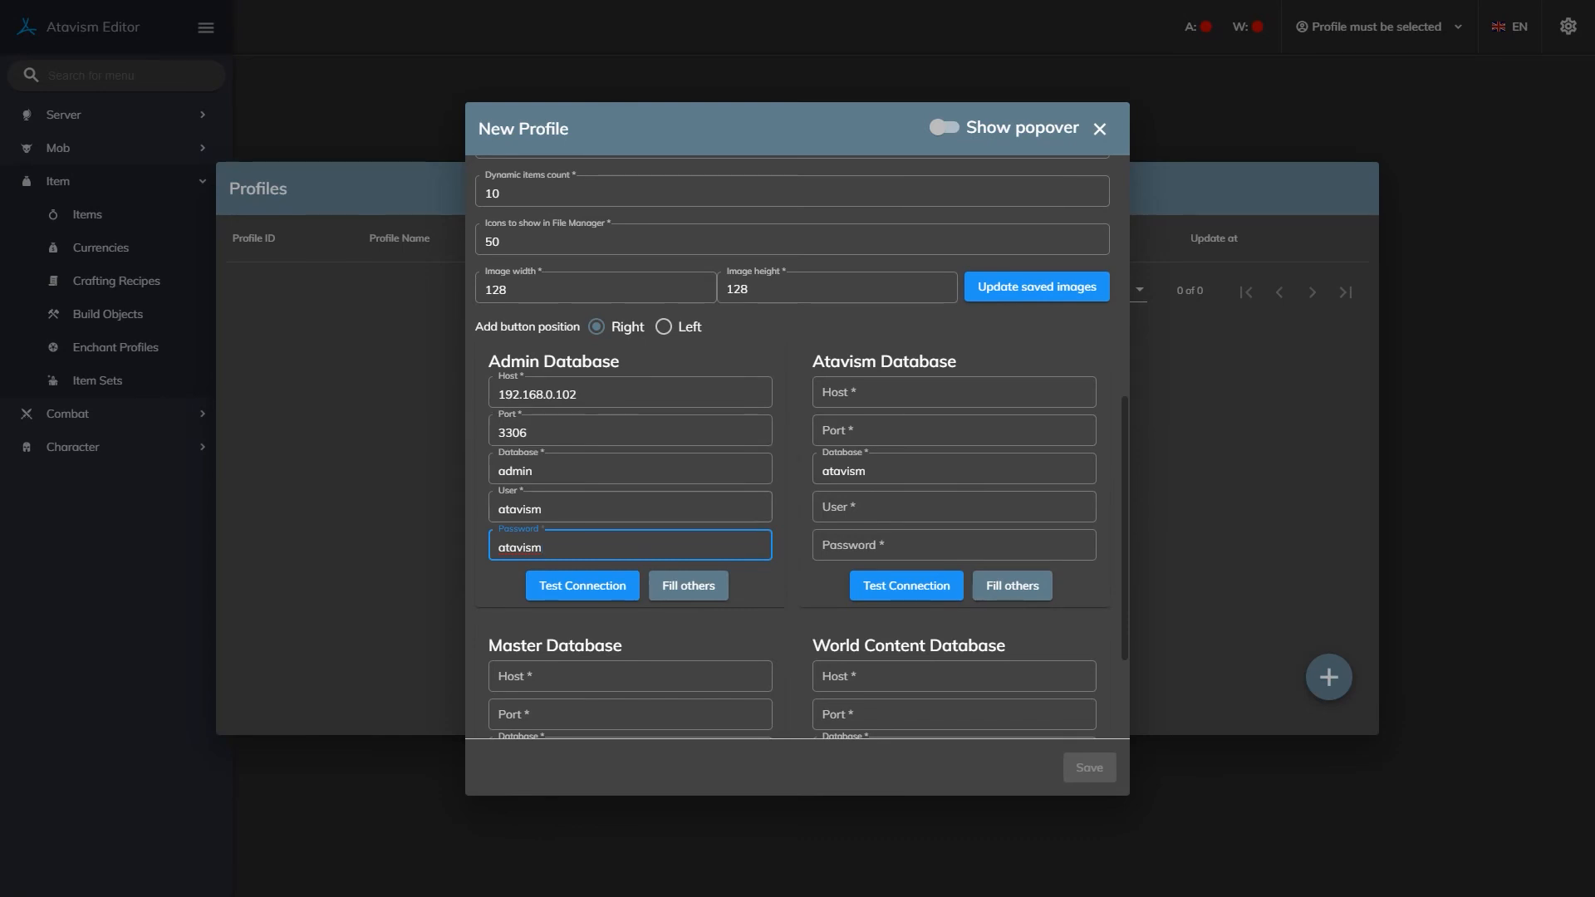
{"action": "left_click", "coordinate": [585, 581]}
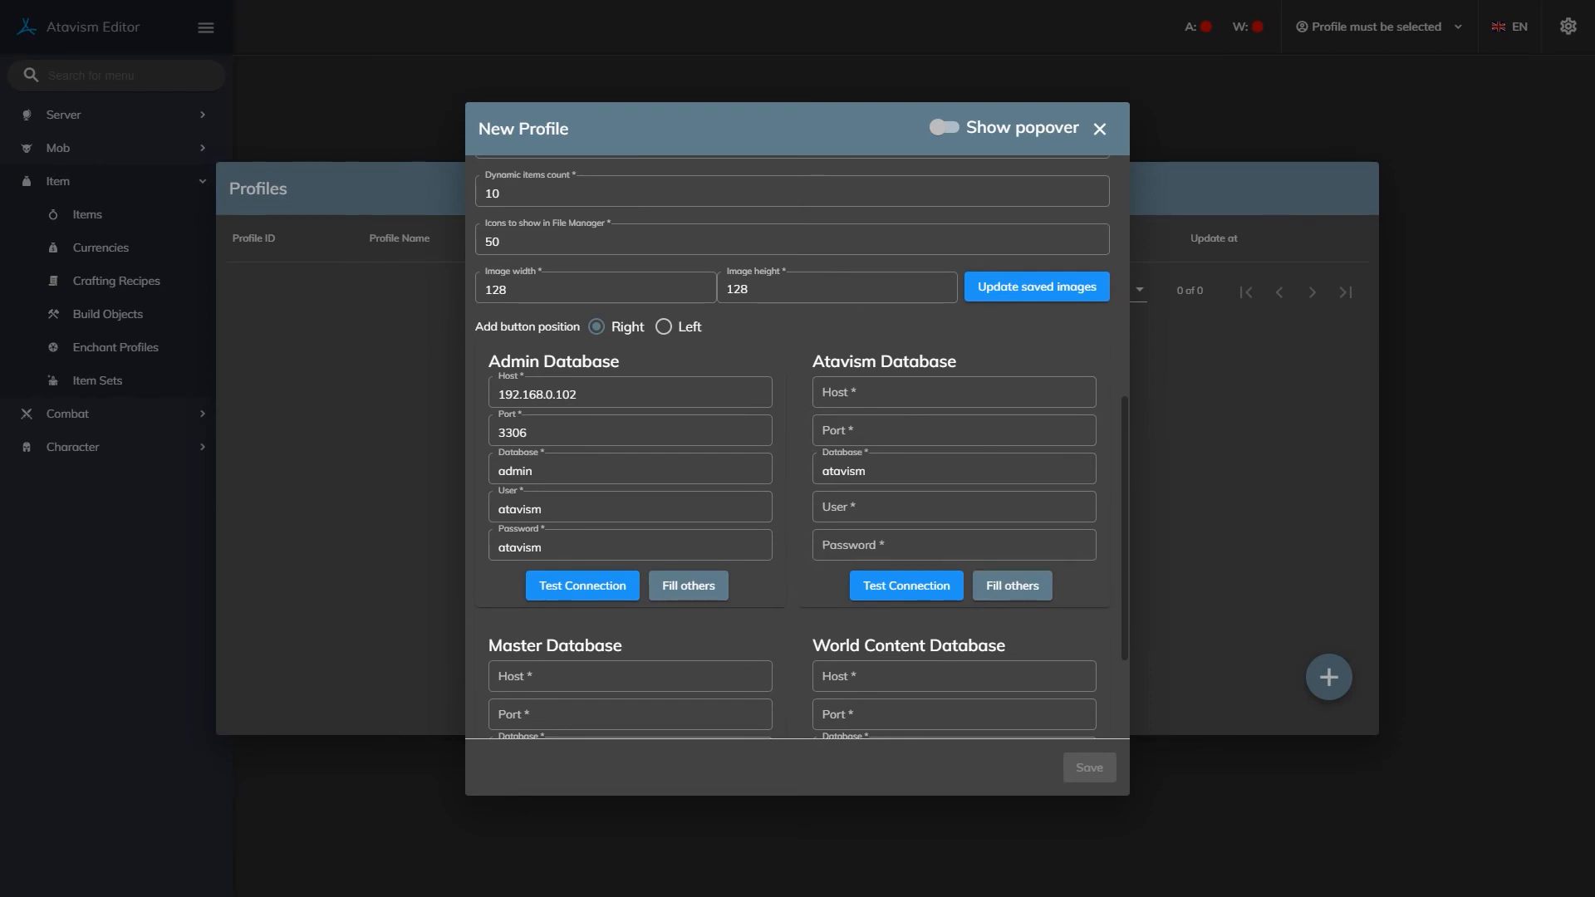
Copy host 192.168.0.102, port 3306 and credentials to the other three databases with Fill others, then review them.
{"action": "scroll", "coordinate": [631, 533], "scroll_direction": "down", "scroll_amount": 3}
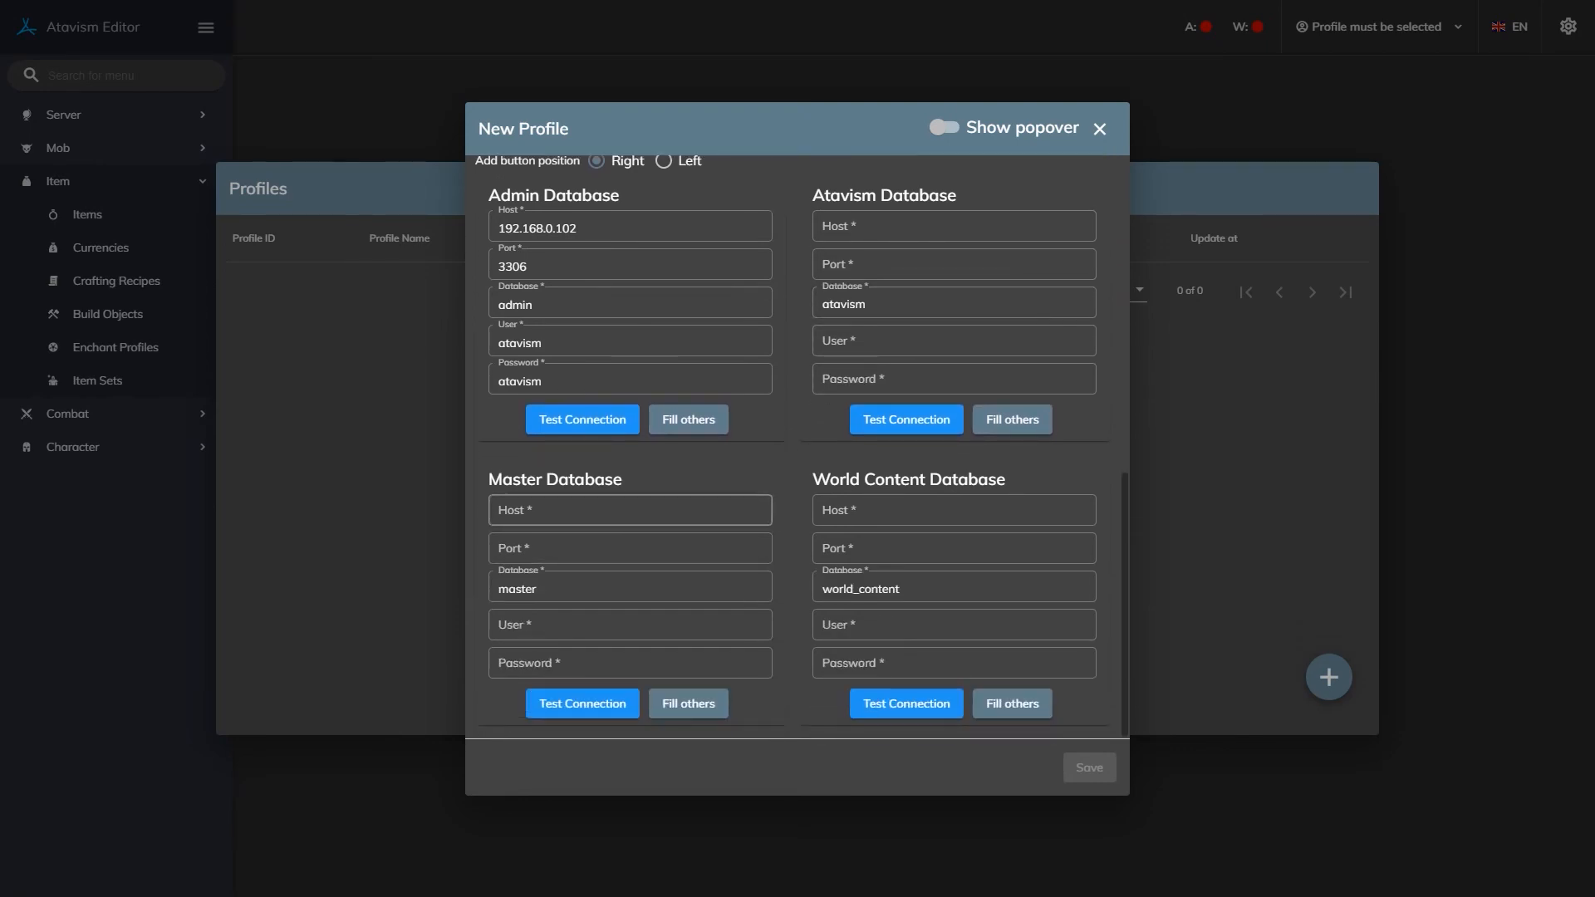
{"action": "scroll", "coordinate": [800, 446], "scroll_direction": "up", "scroll_amount": 1}
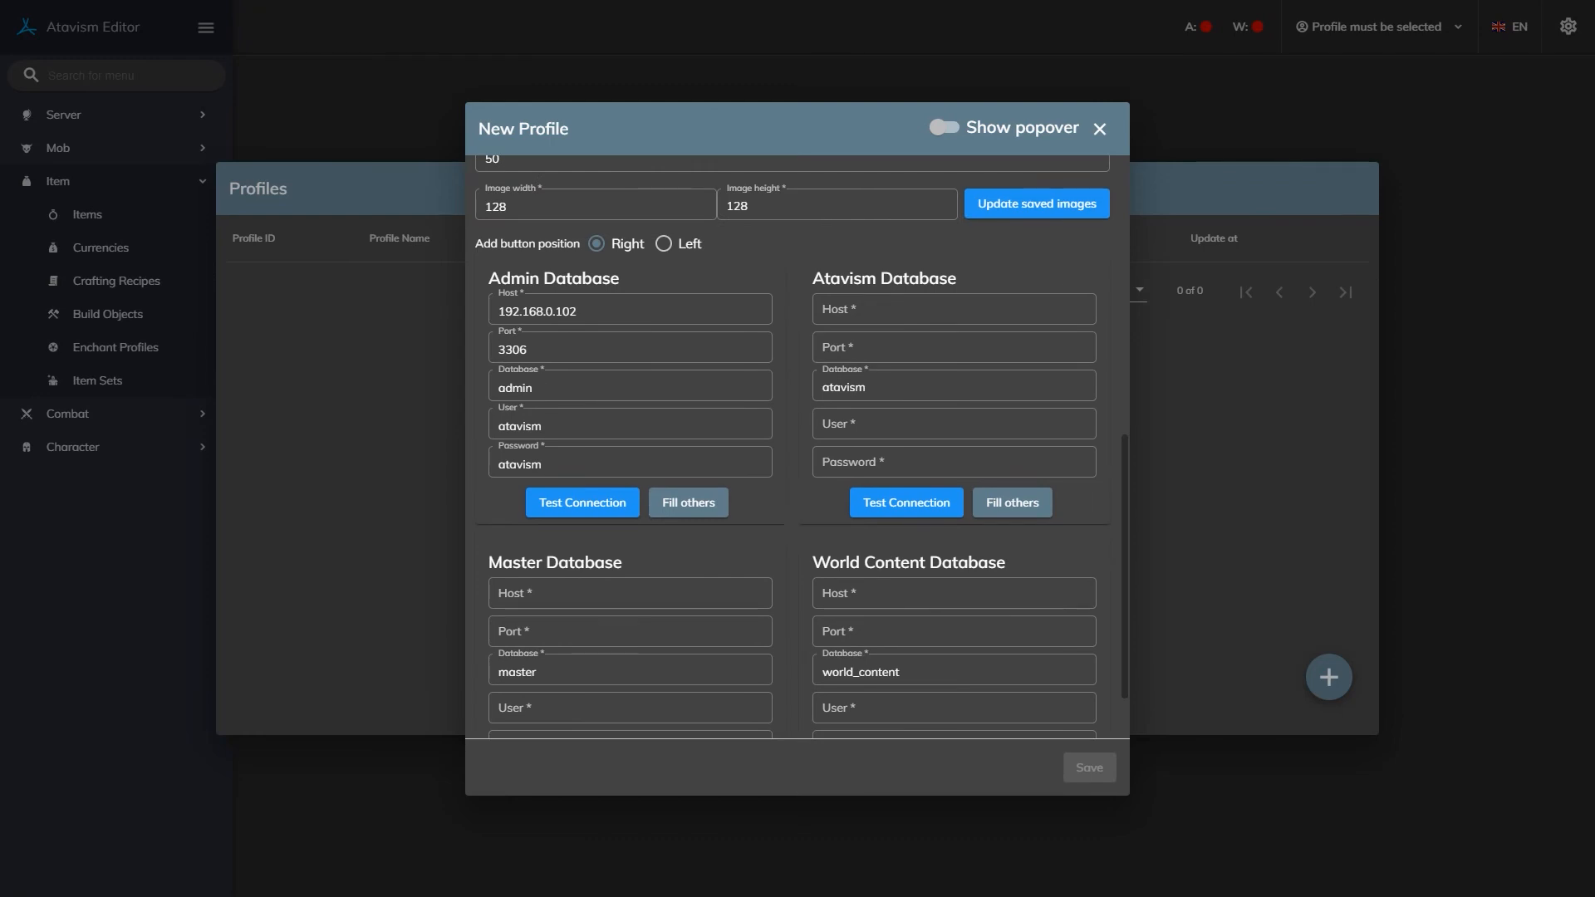
{"action": "left_click", "coordinate": [689, 502]}
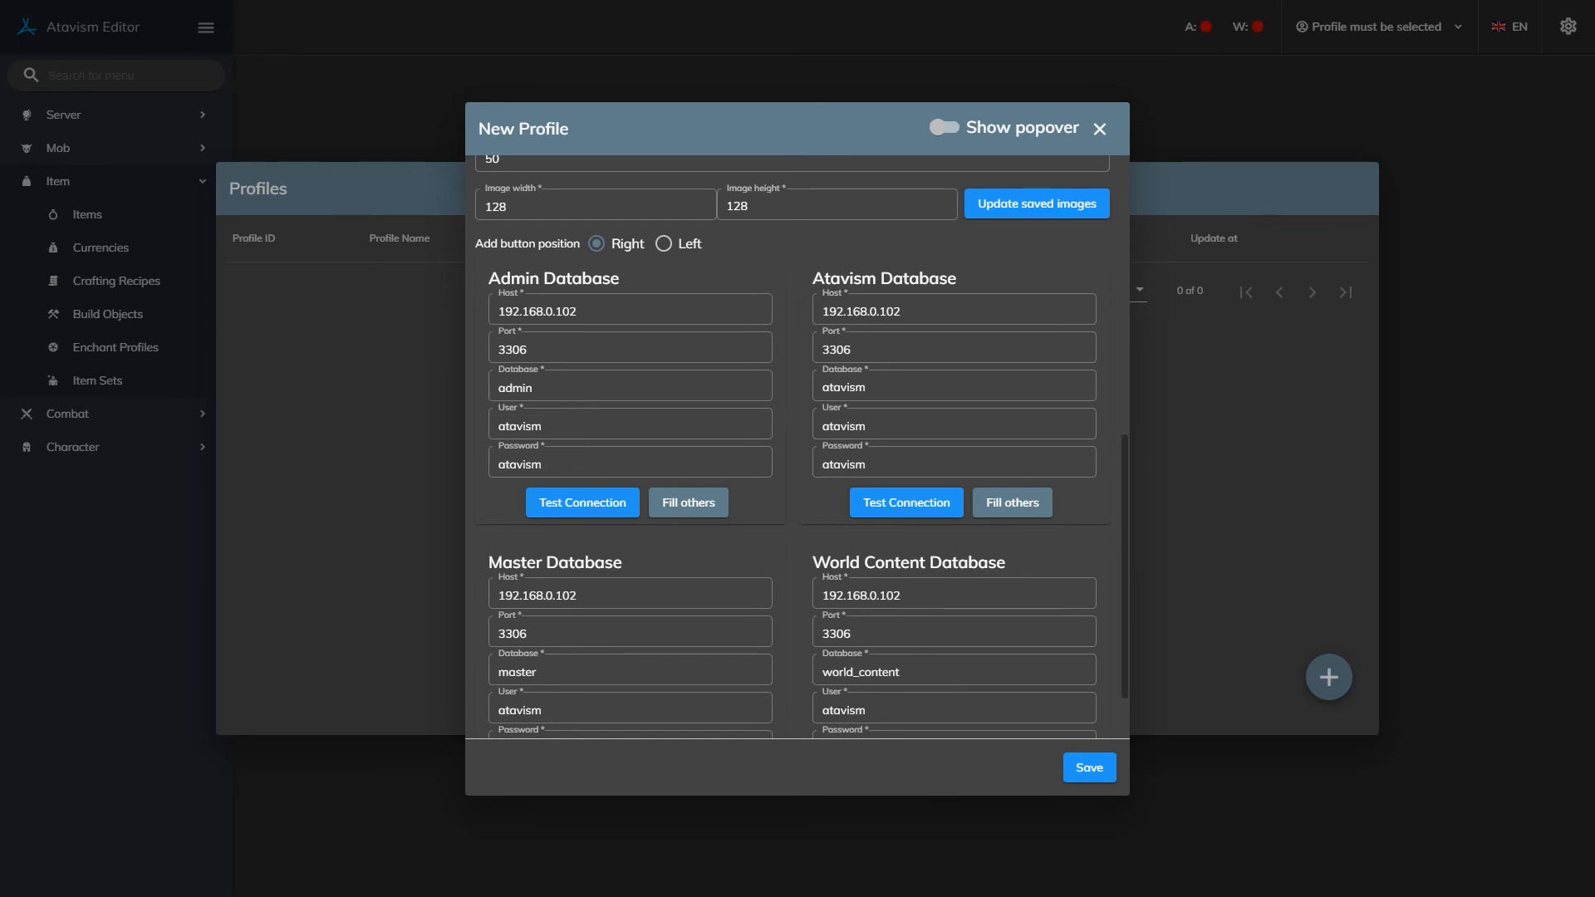
{"action": "scroll", "coordinate": [794, 449], "scroll_direction": "up", "scroll_amount": 5}
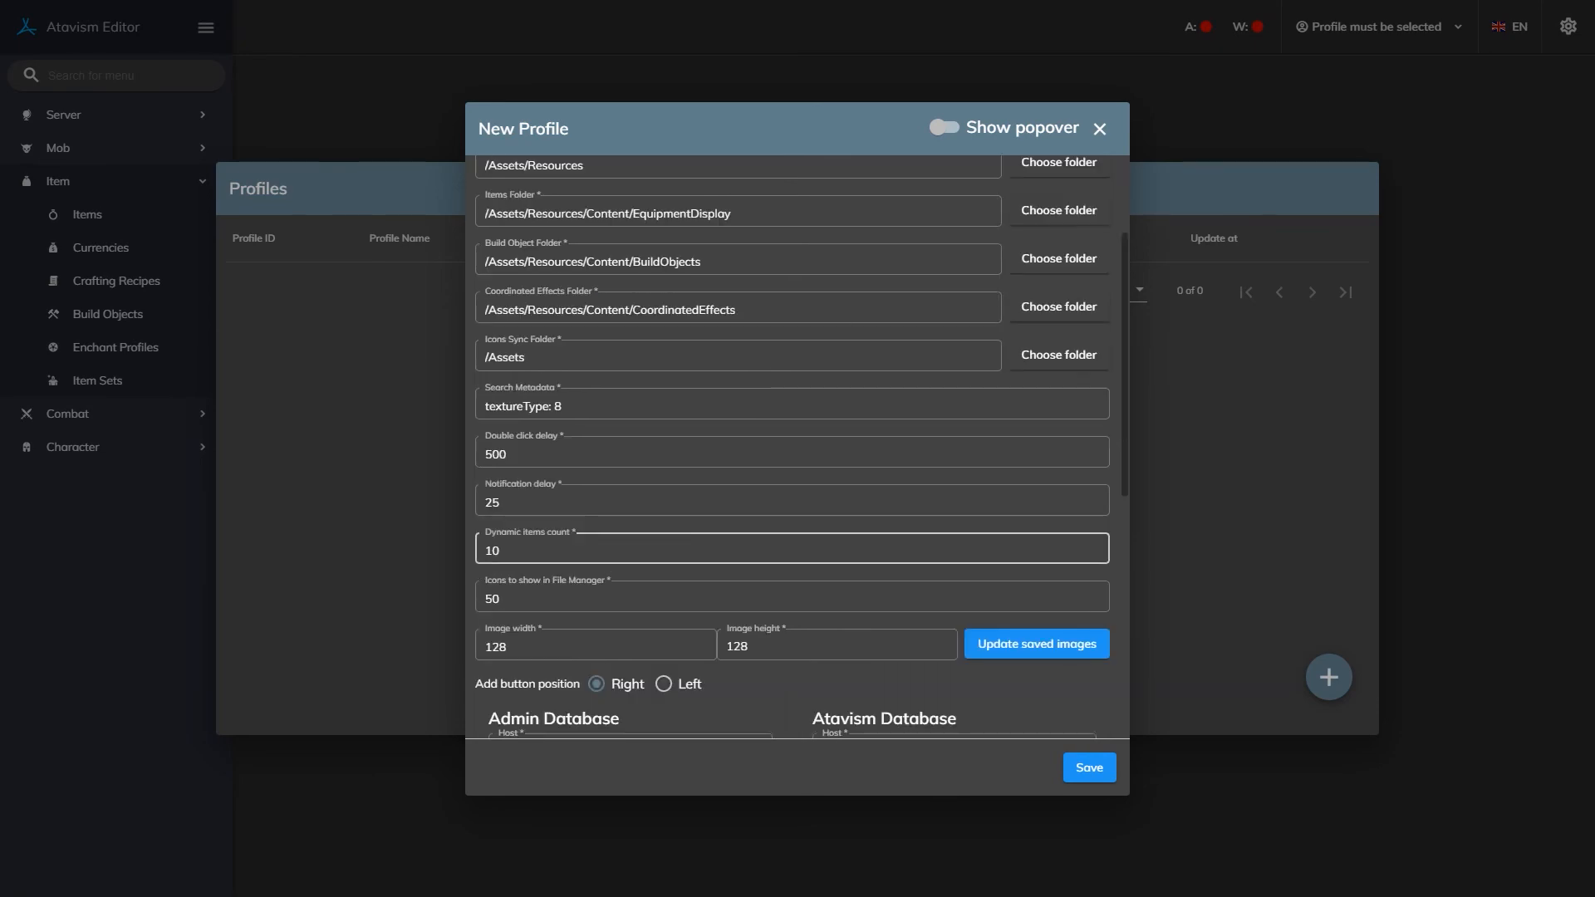
{"action": "scroll", "coordinate": [794, 548], "scroll_direction": "down", "scroll_amount": 5}
{"action": "scroll", "coordinate": [789, 447], "scroll_direction": "down", "scroll_amount": 2}
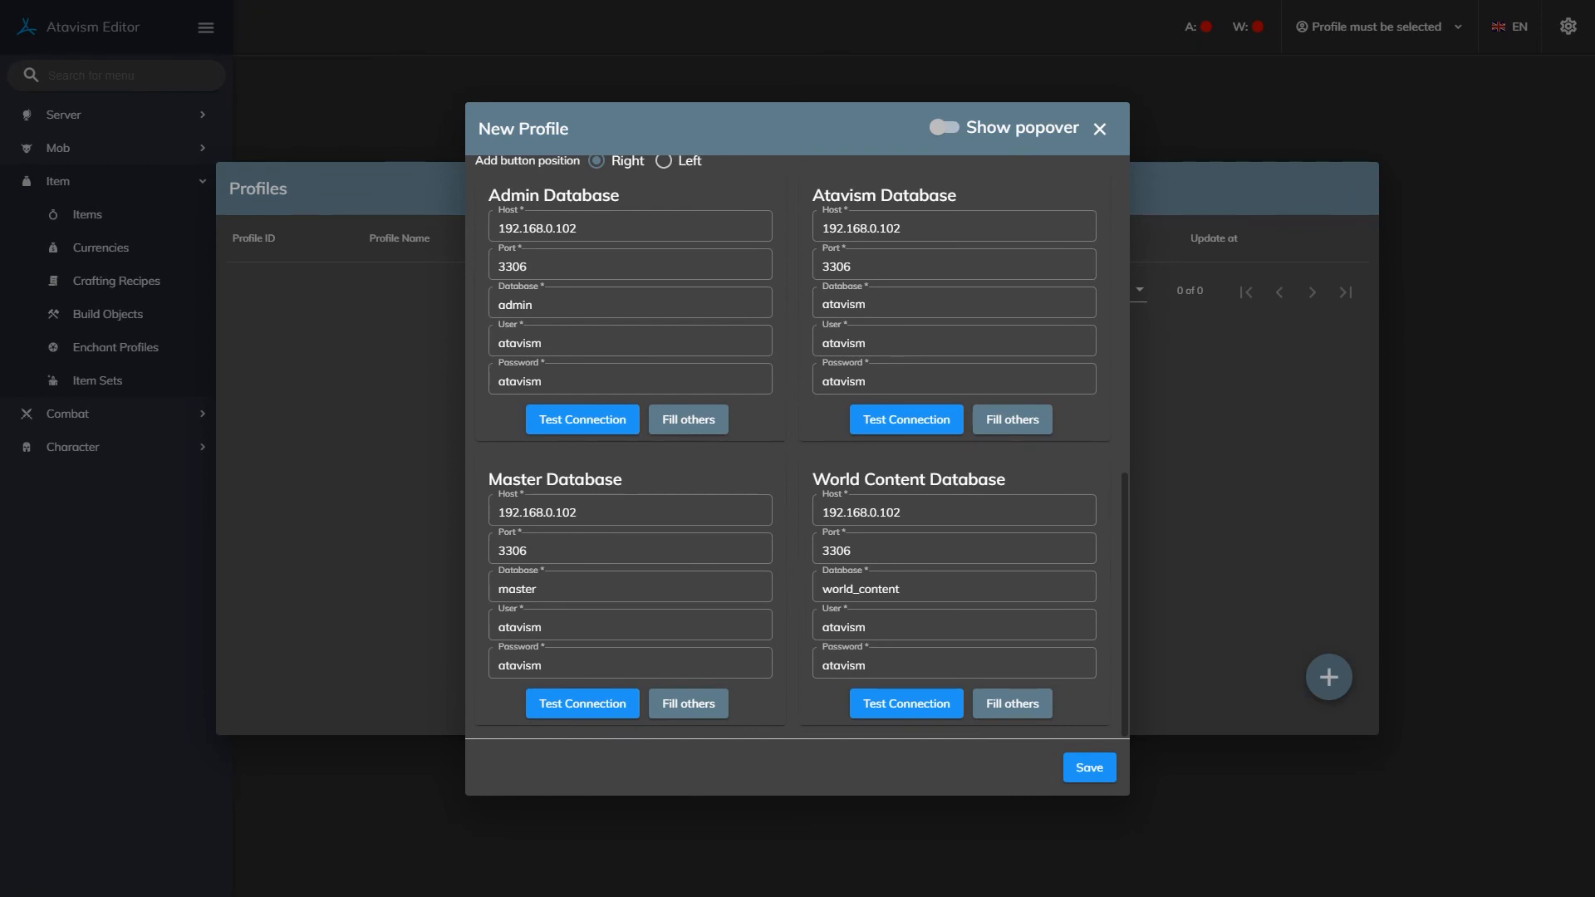
Save profile test 01, make it active, and open the Items list.
{"action": "left_click", "coordinate": [1089, 768]}
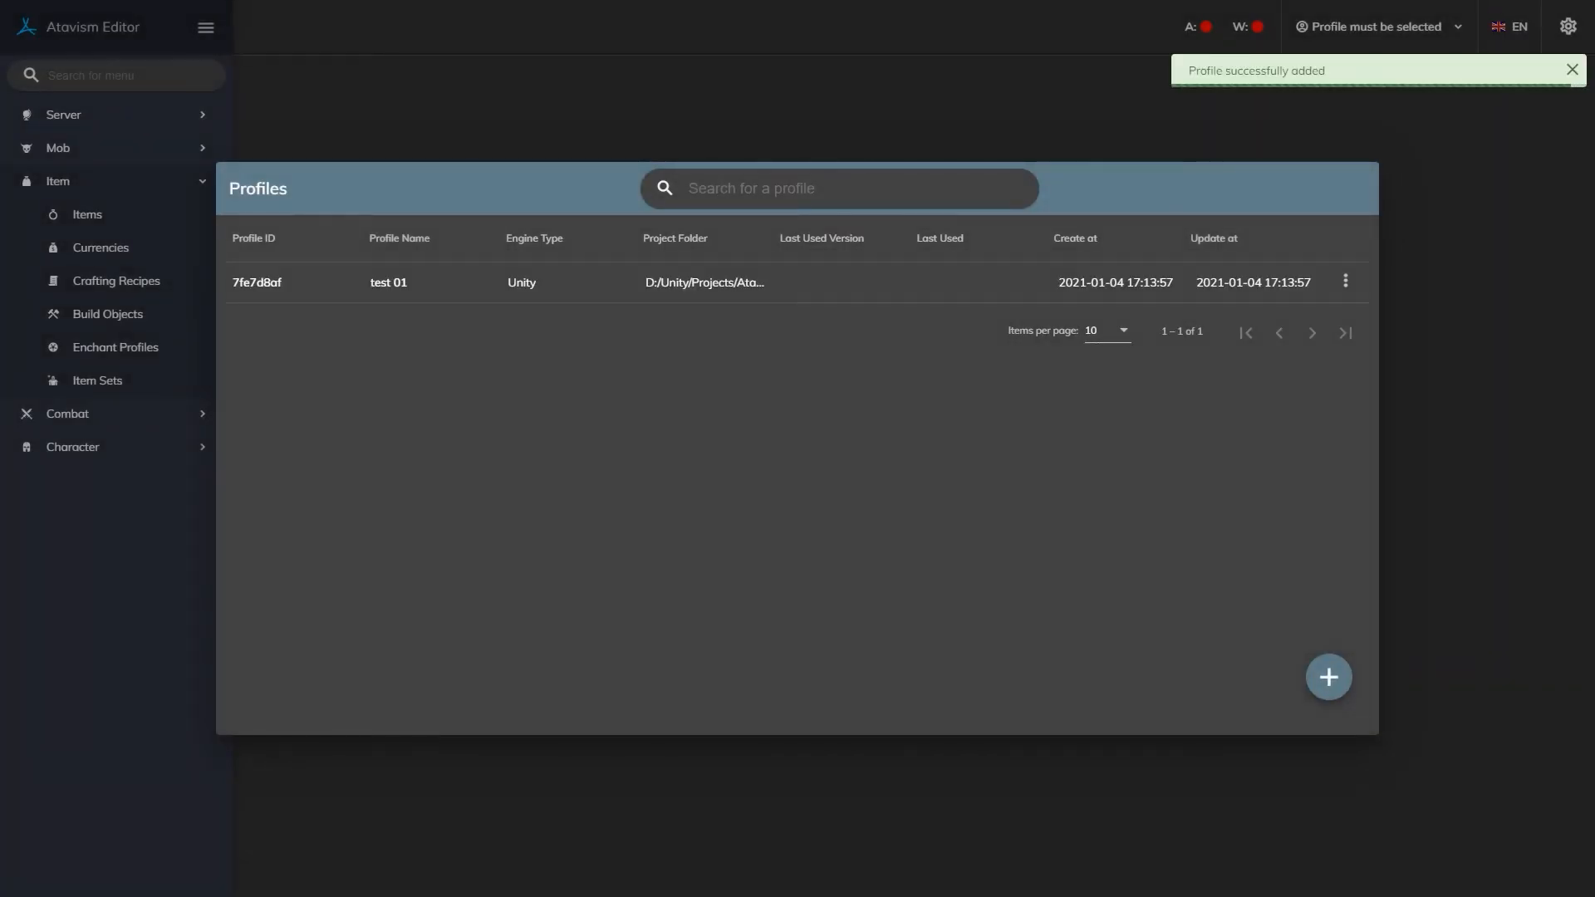
{"action": "left_click", "coordinate": [797, 283]}
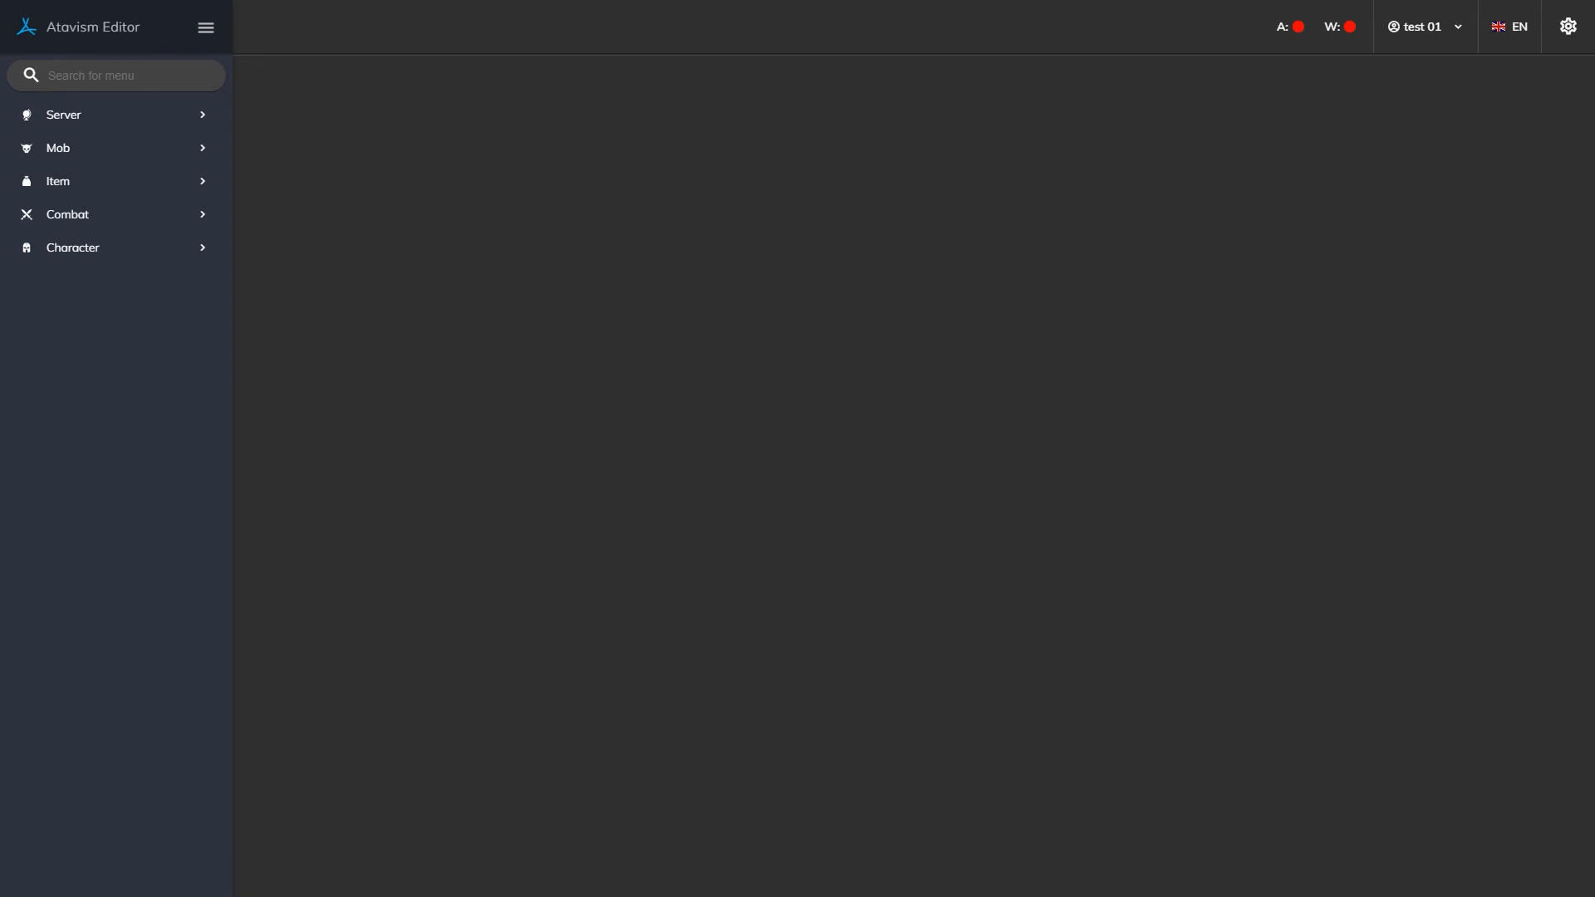
{"action": "left_click", "coordinate": [83, 181]}
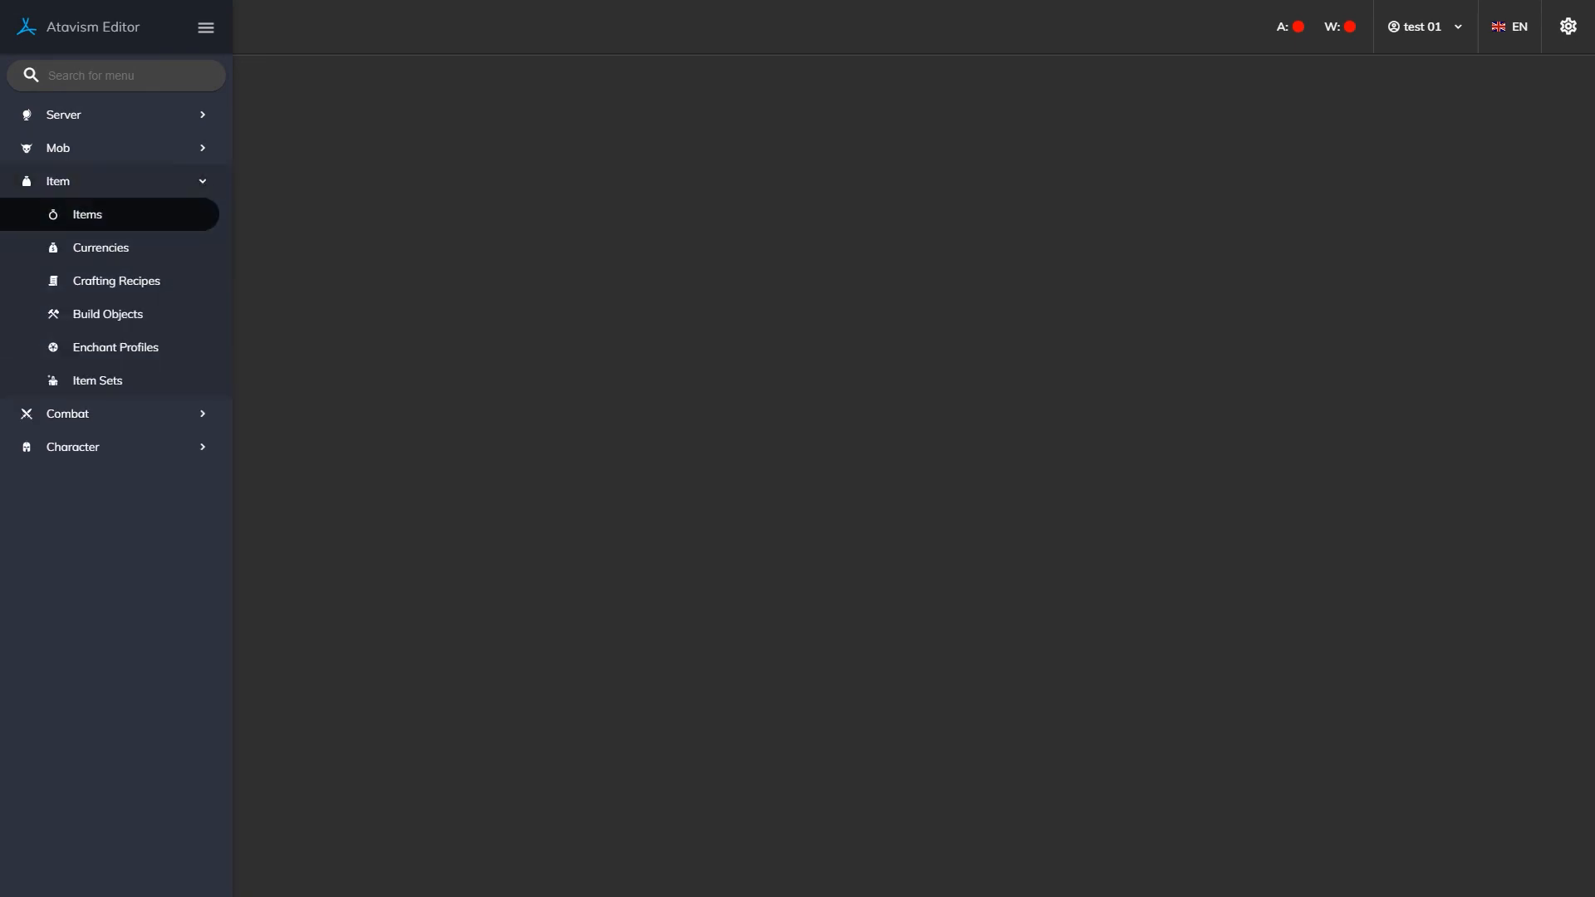
{"action": "left_click", "coordinate": [87, 215]}
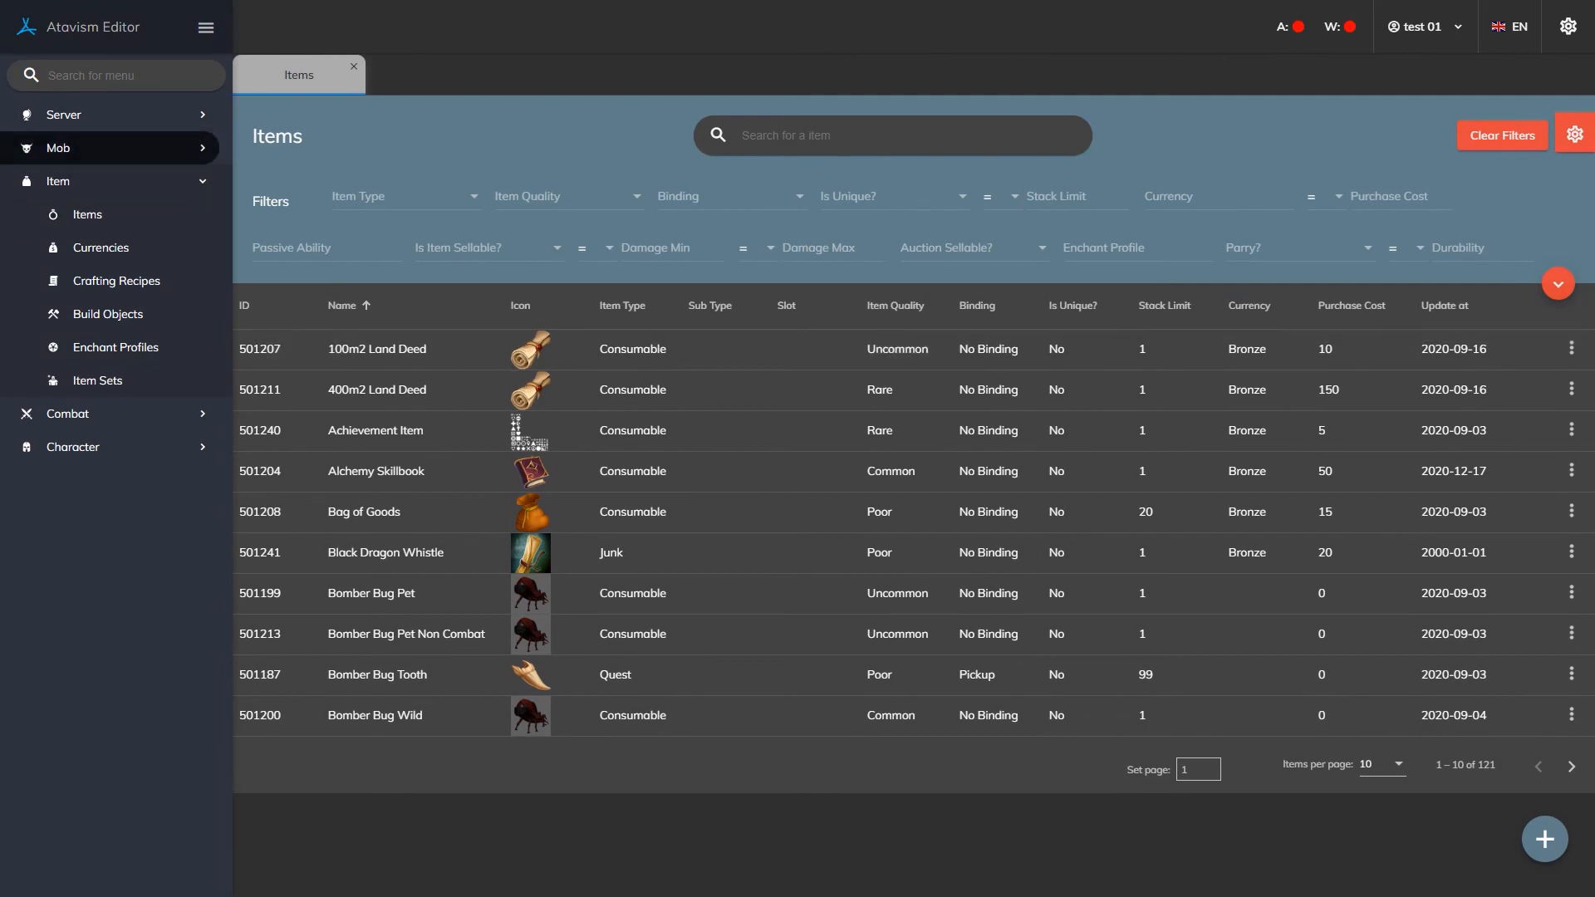
Open the Mobs list and show the loot tables of mob 10000.
{"action": "left_click", "coordinate": [59, 149]}
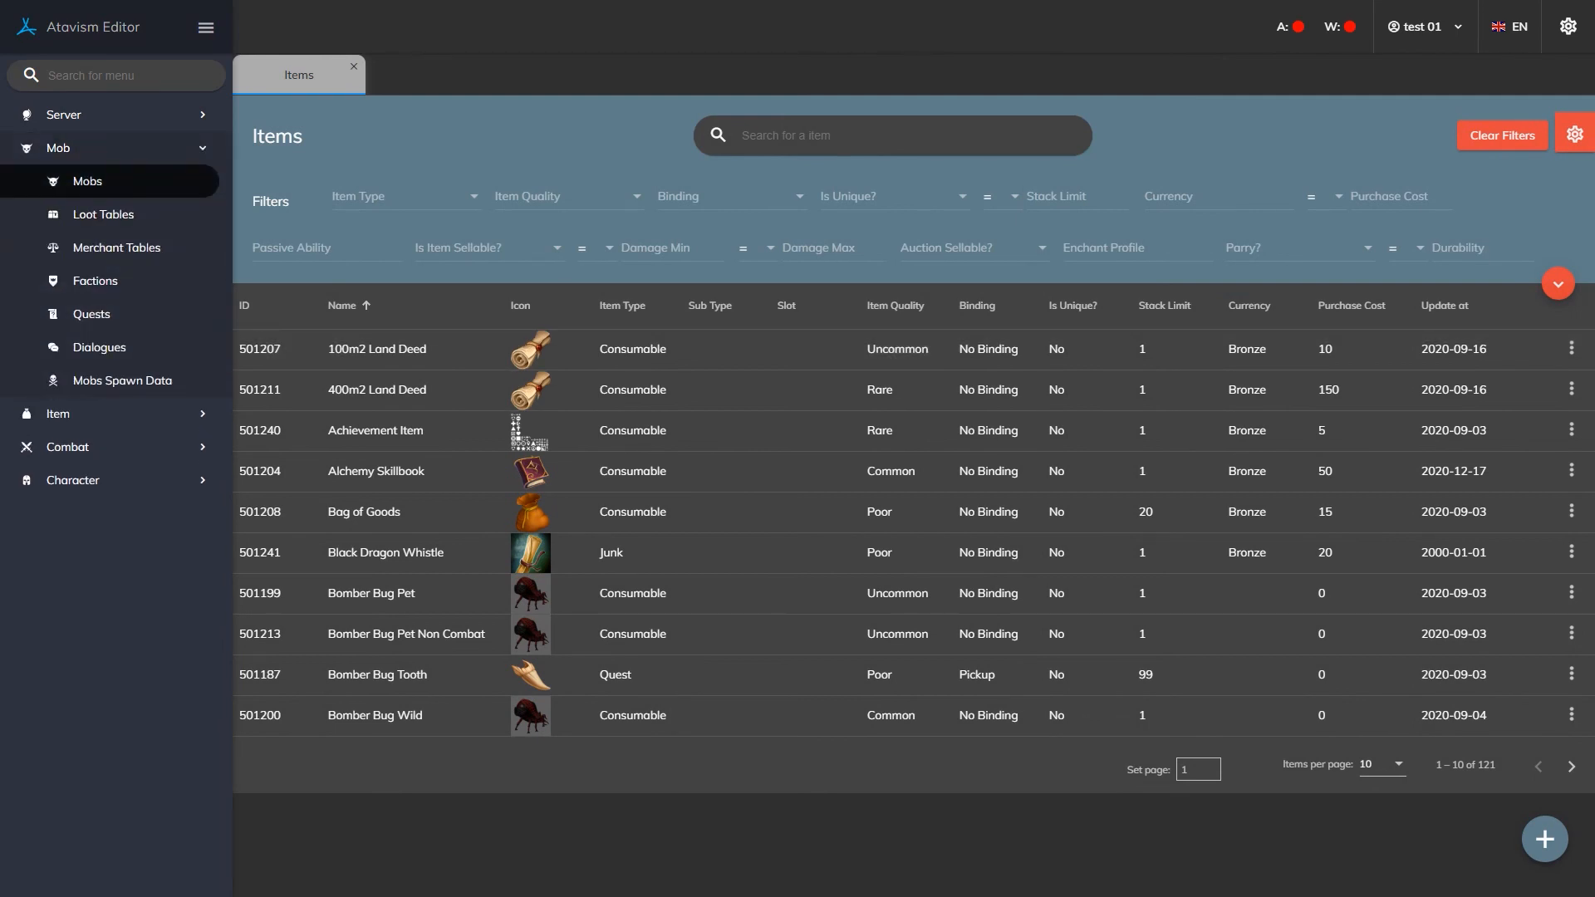
{"action": "left_click", "coordinate": [88, 181]}
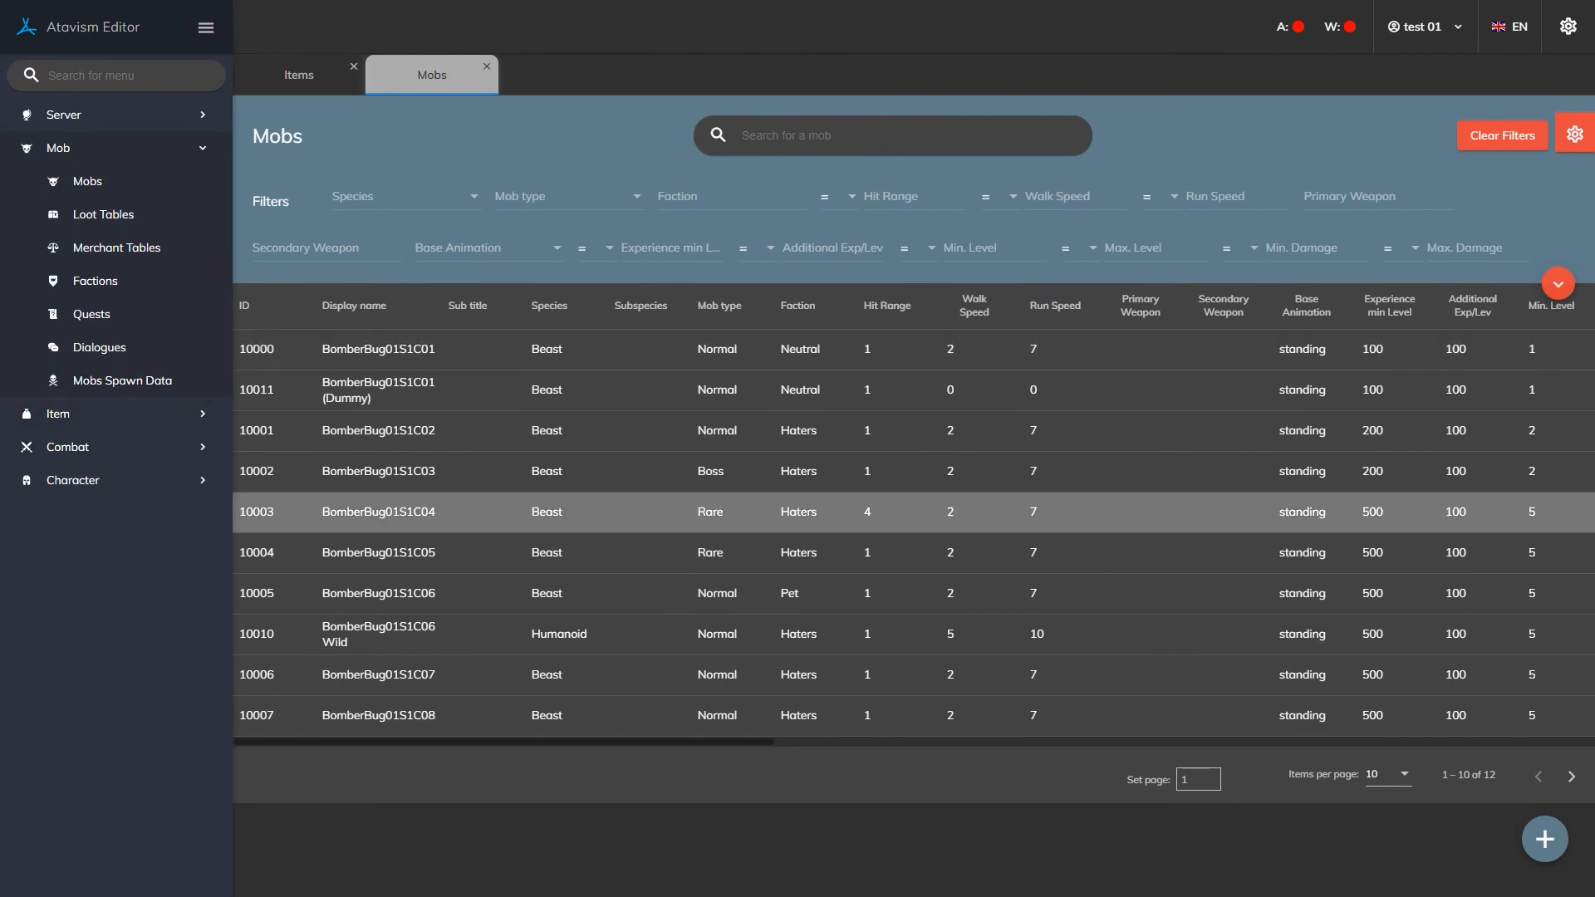
{"action": "left_click", "coordinate": [548, 350]}
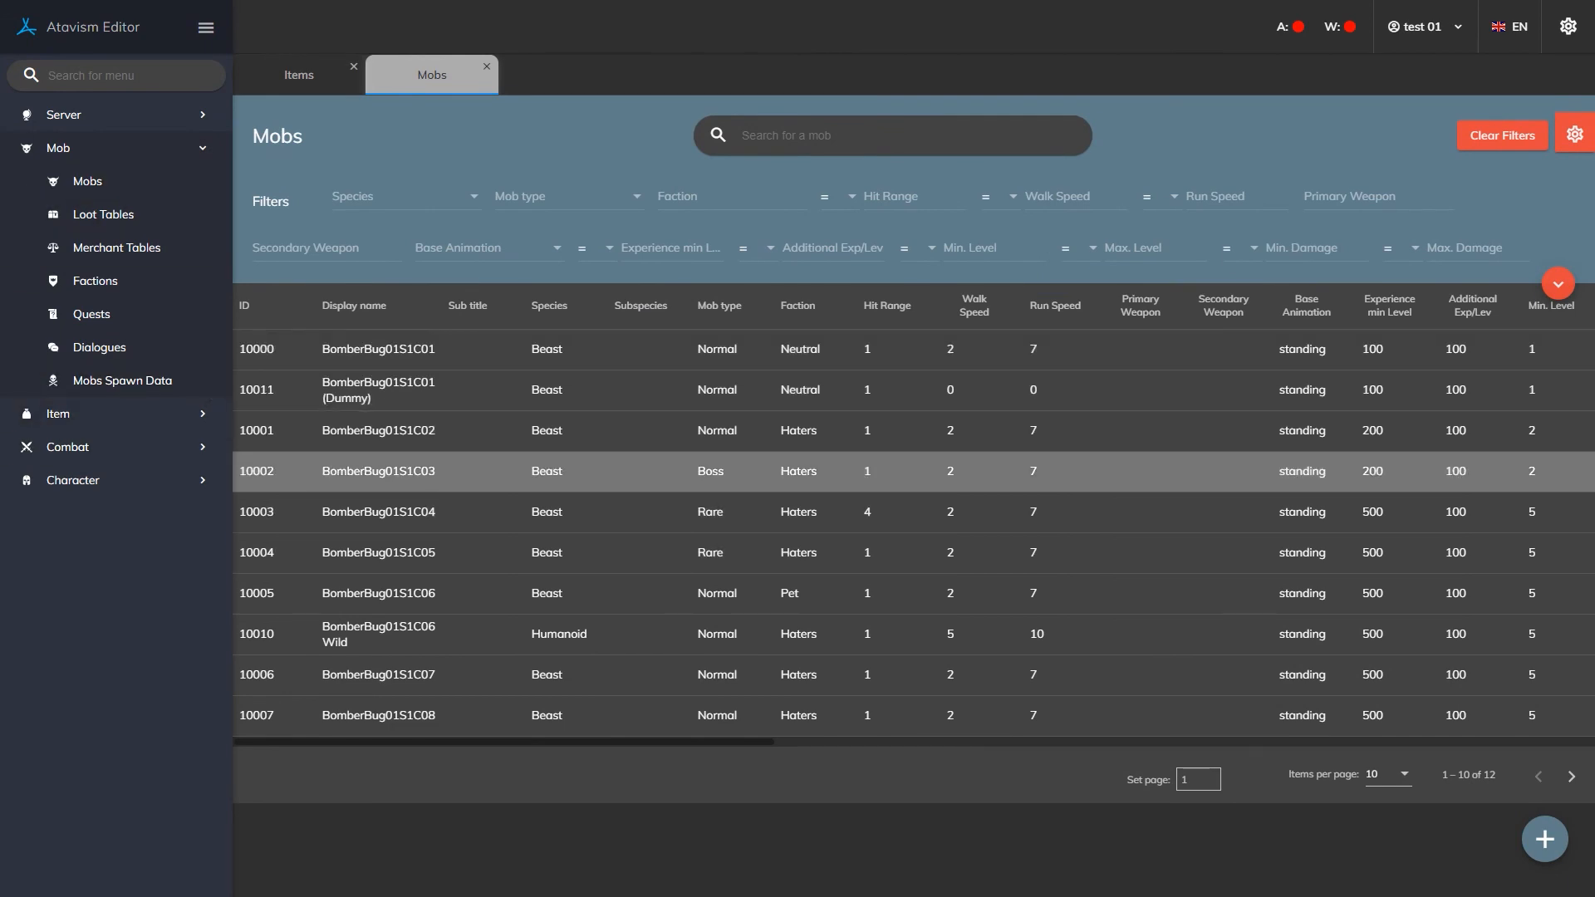